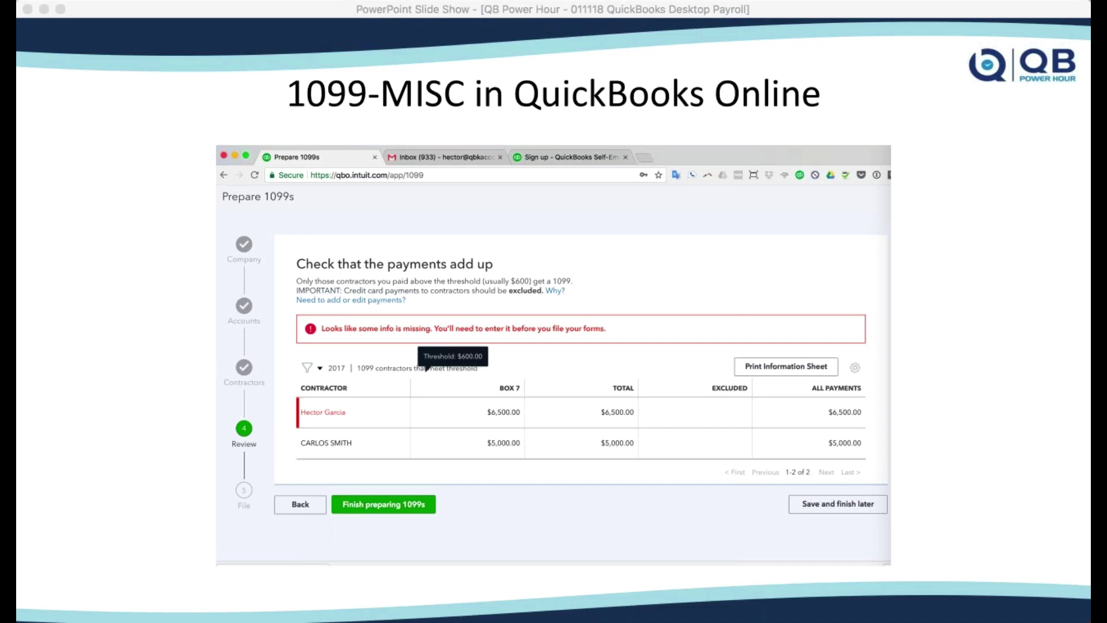
- Leave the slideshow and view the Contractors list under Workers
key("super+Tab")
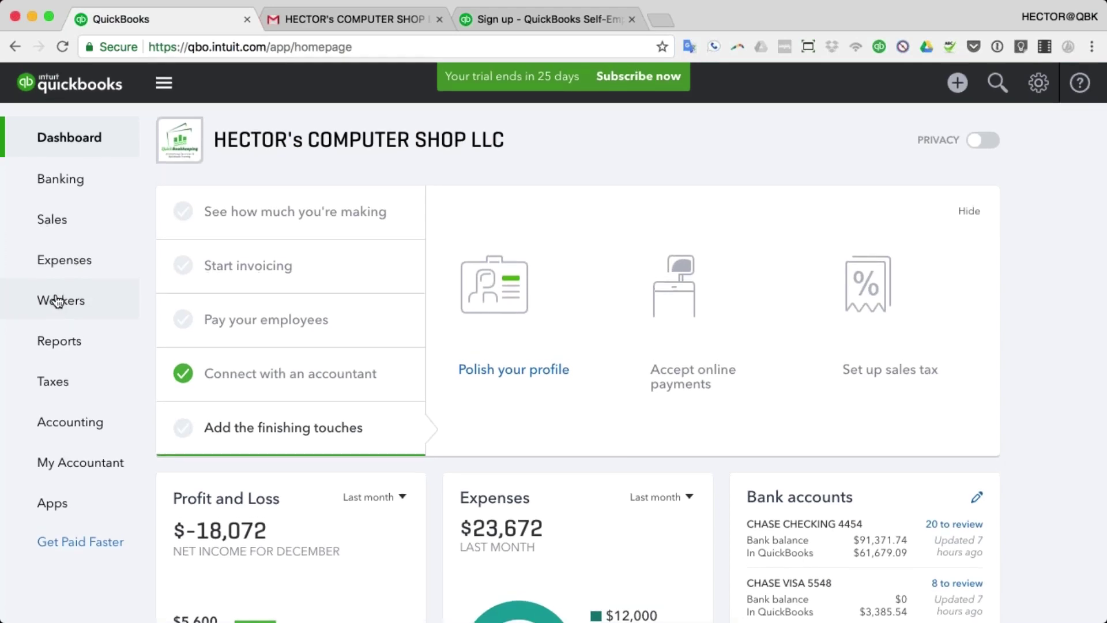
left_click(56, 301)
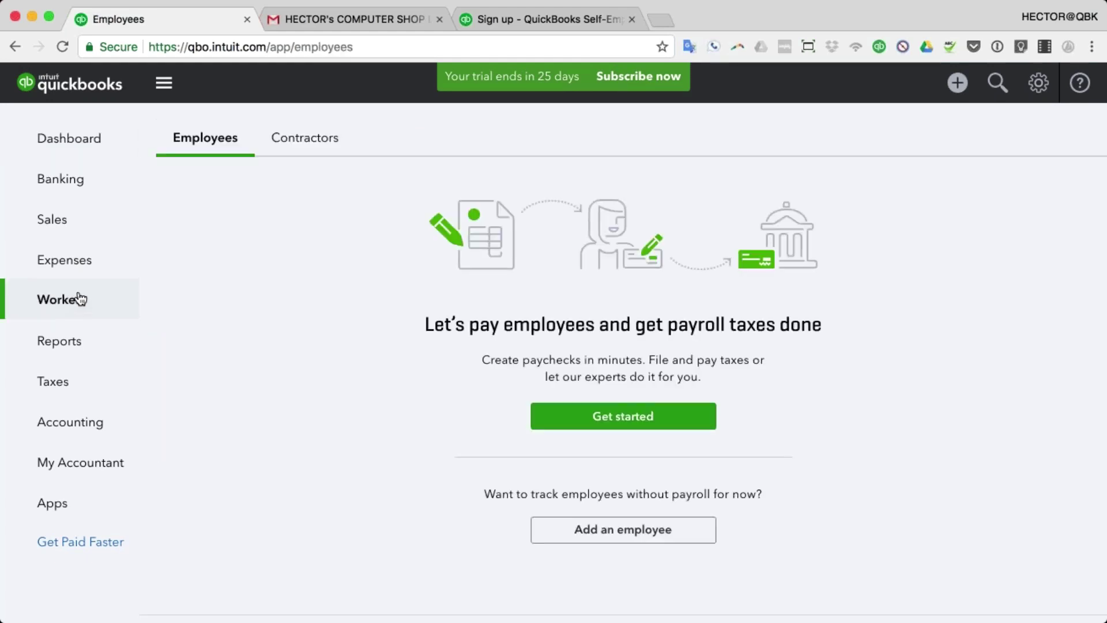
left_click(323, 140)
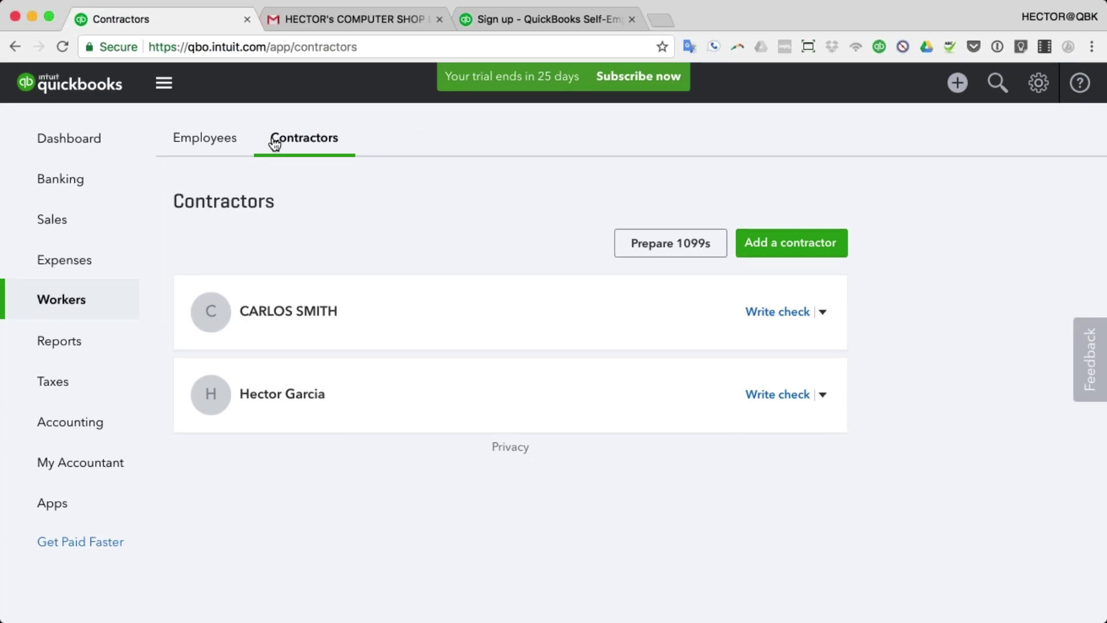
- Go to the Vendors list under Expenses and start a new vendor
left_click(88, 264)
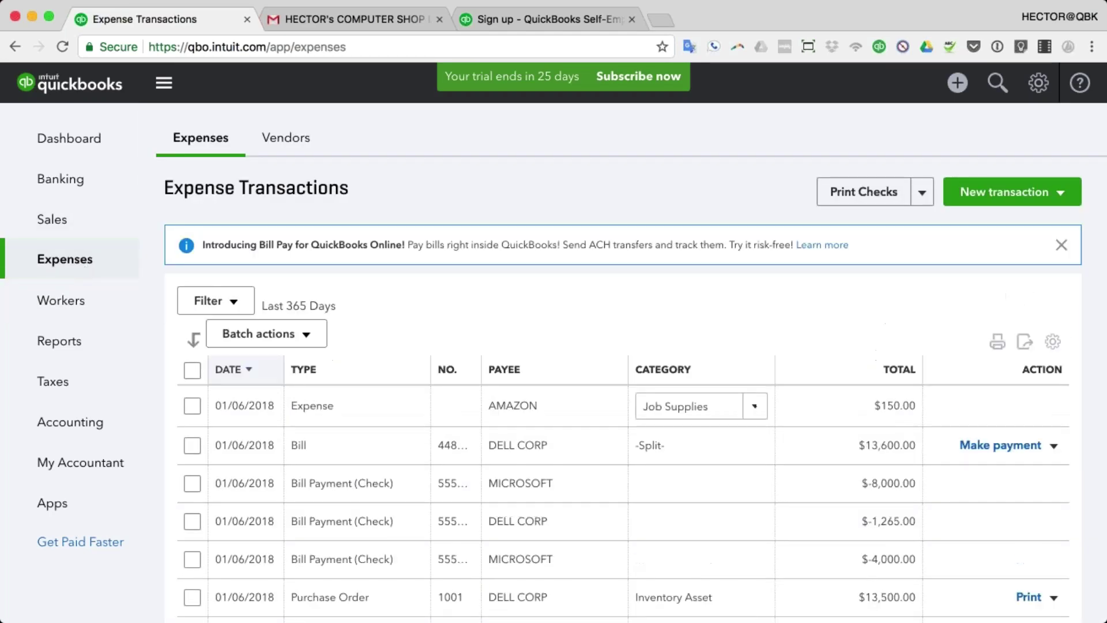
left_click(291, 141)
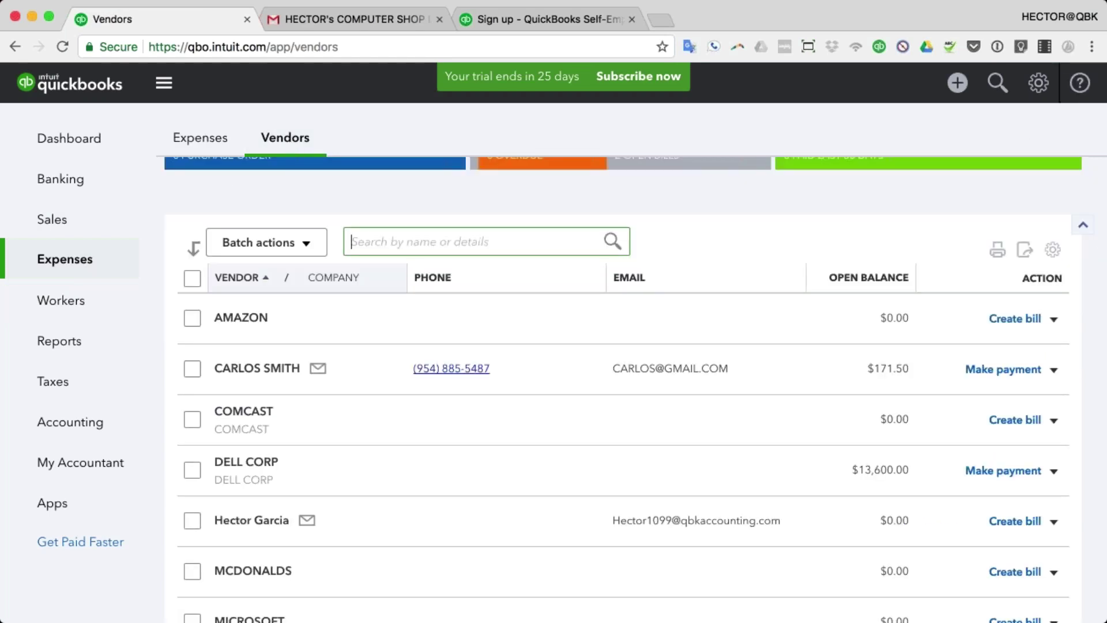
scroll(1015, 220, "up", 5)
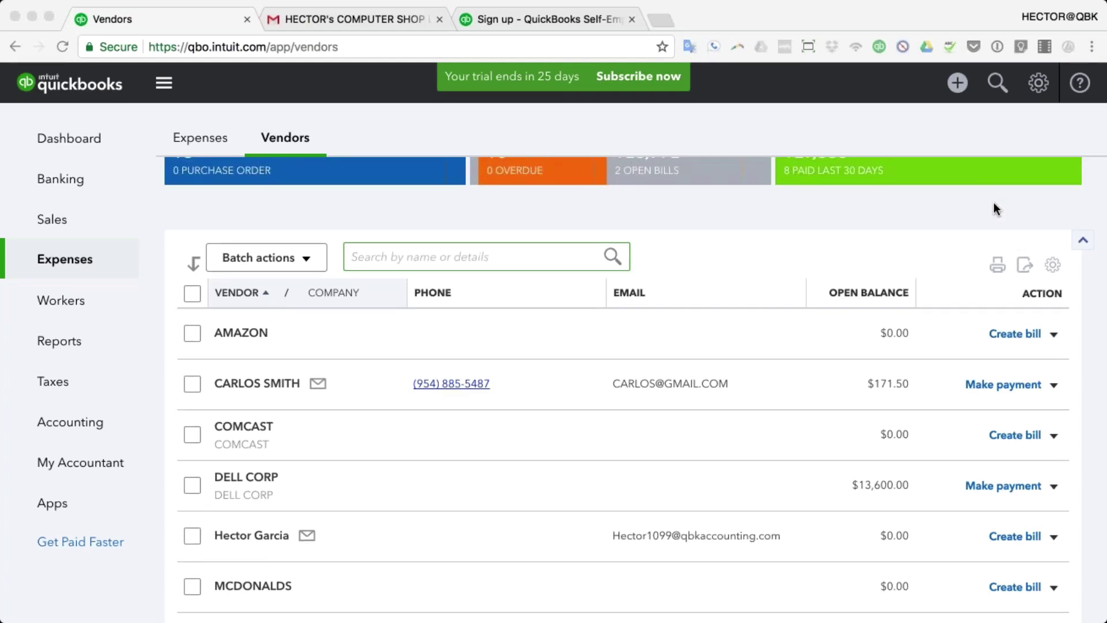
left_click(1028, 190)
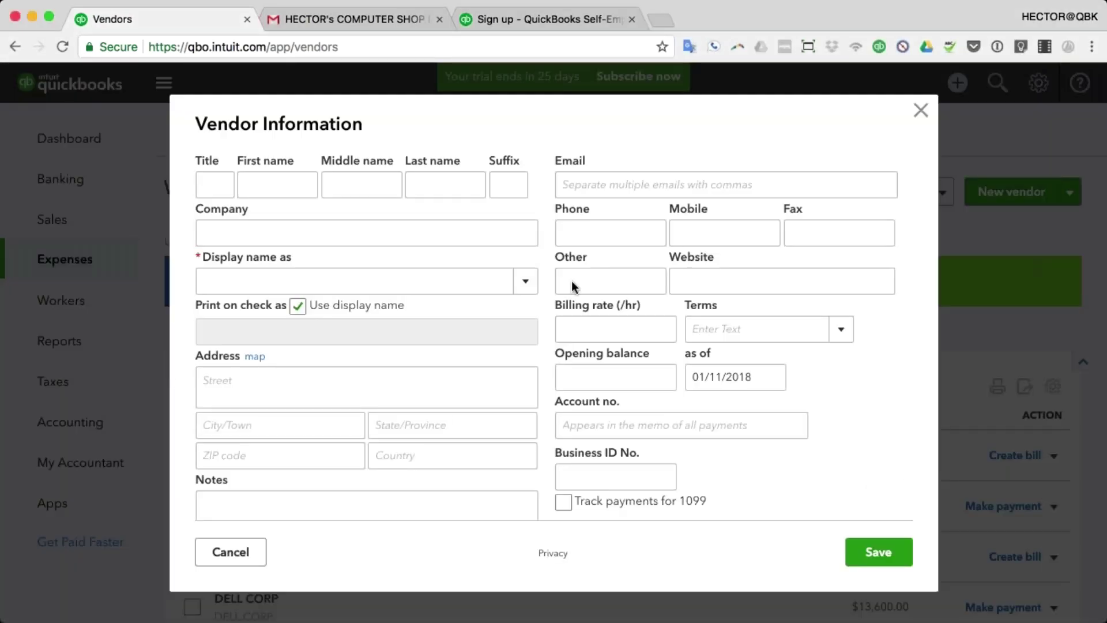
- Enter the vendor's first and last name and turn on 'Track payments for 1099'
left_click(274, 176)
key("Tab")
key("Tab")
key("Tab")
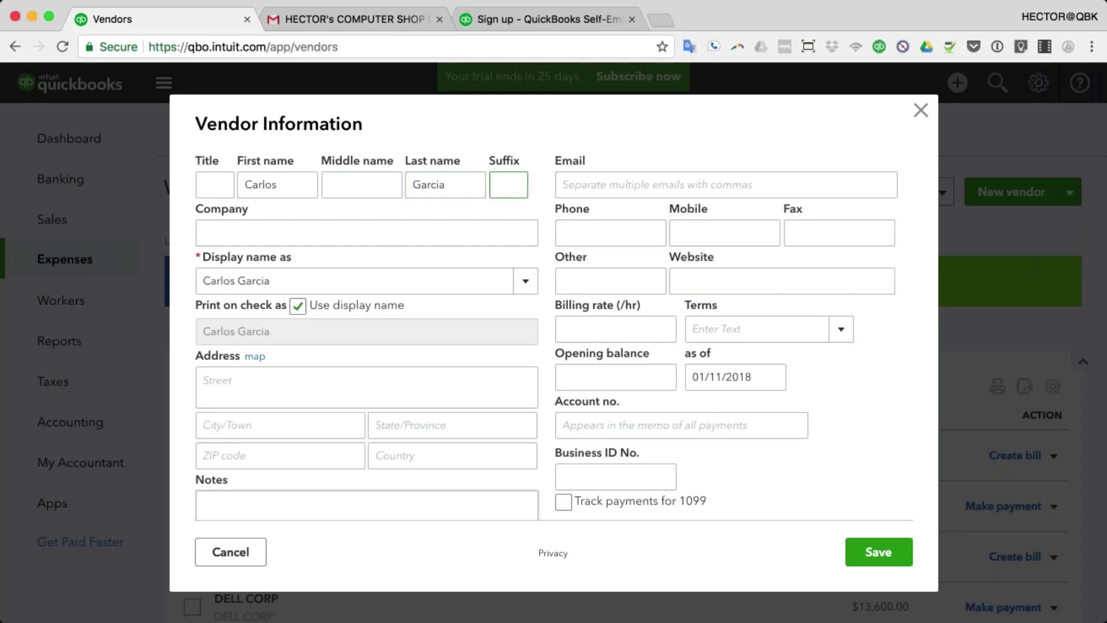
scroll(568, 503, "down", 4)
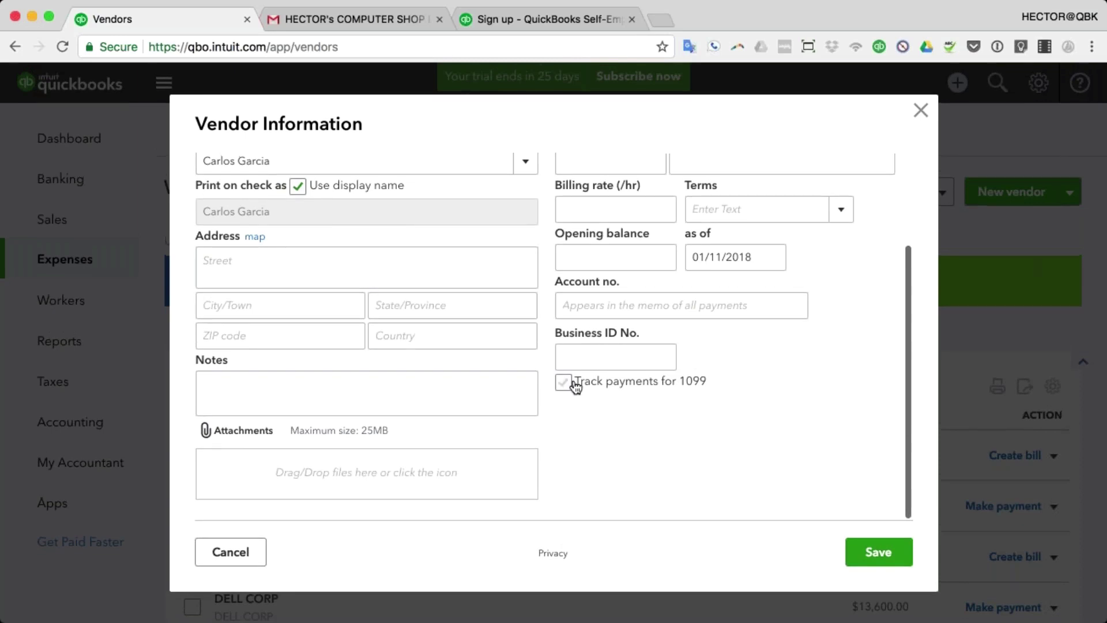
left_click(562, 382)
scroll(559, 391, "up", 2)
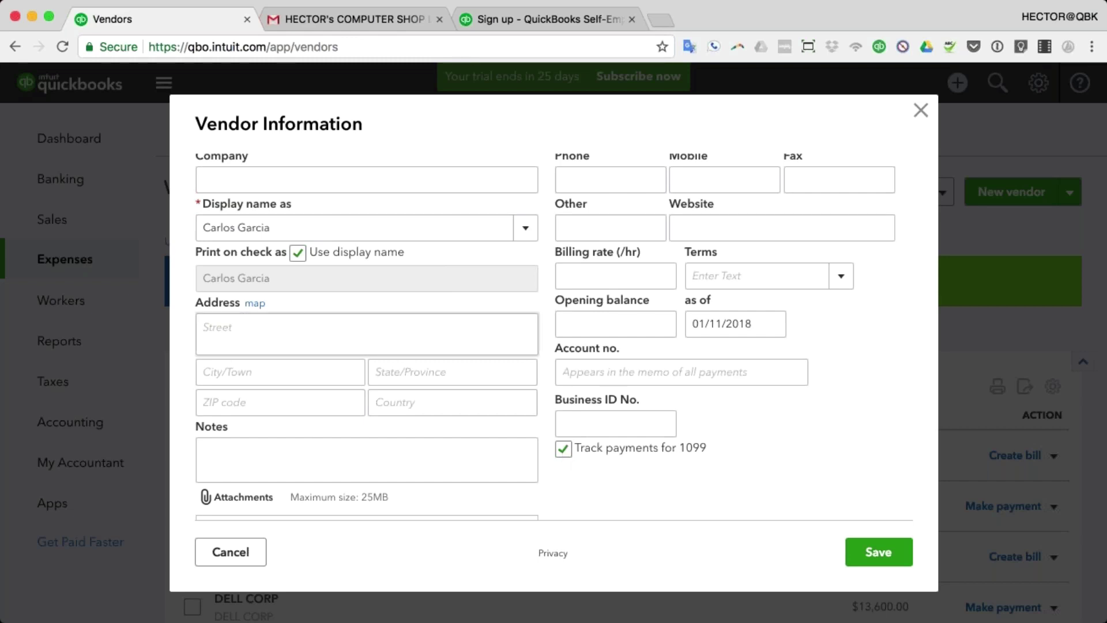
- Enter a business ID number for the vendor and attempt to save
left_click(615, 423)
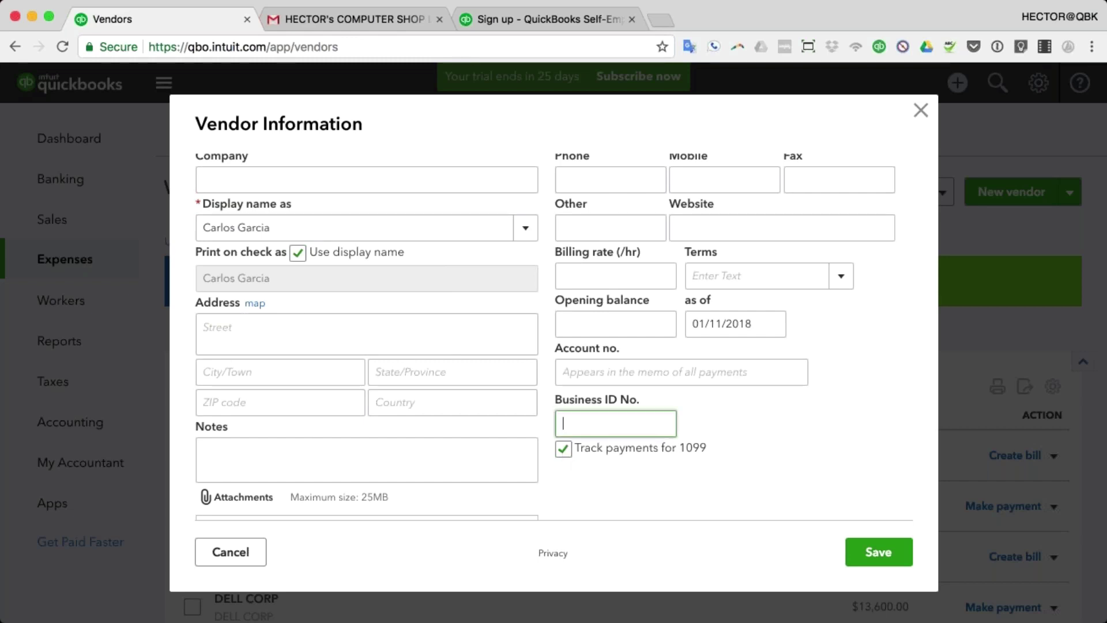
type("123456789")
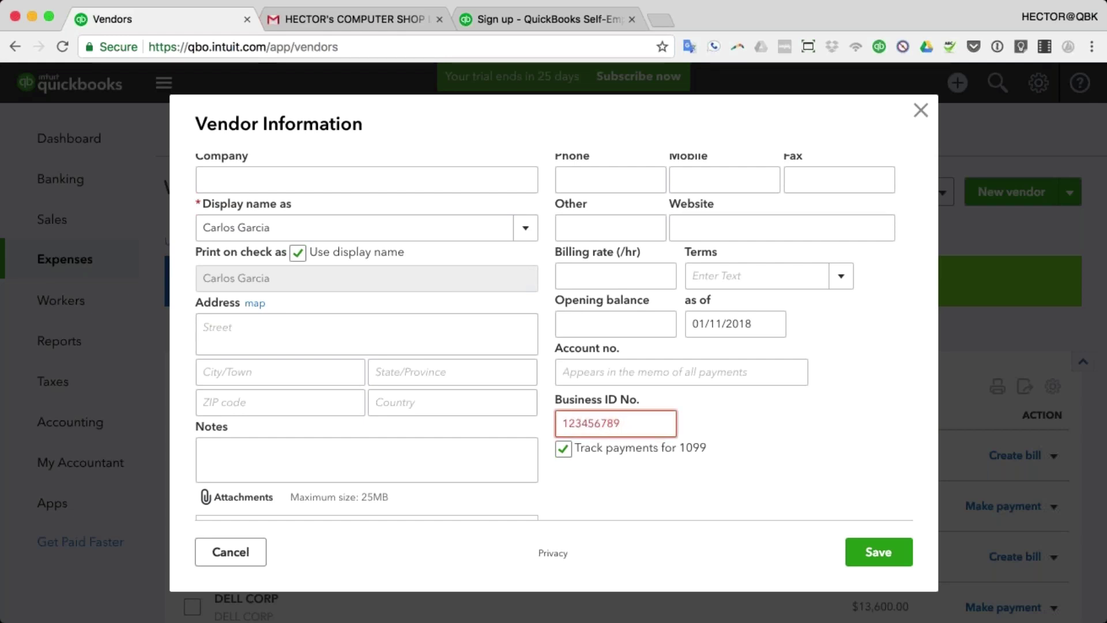
scroll(596, 404, "up", 1)
scroll(596, 404, "up", 2)
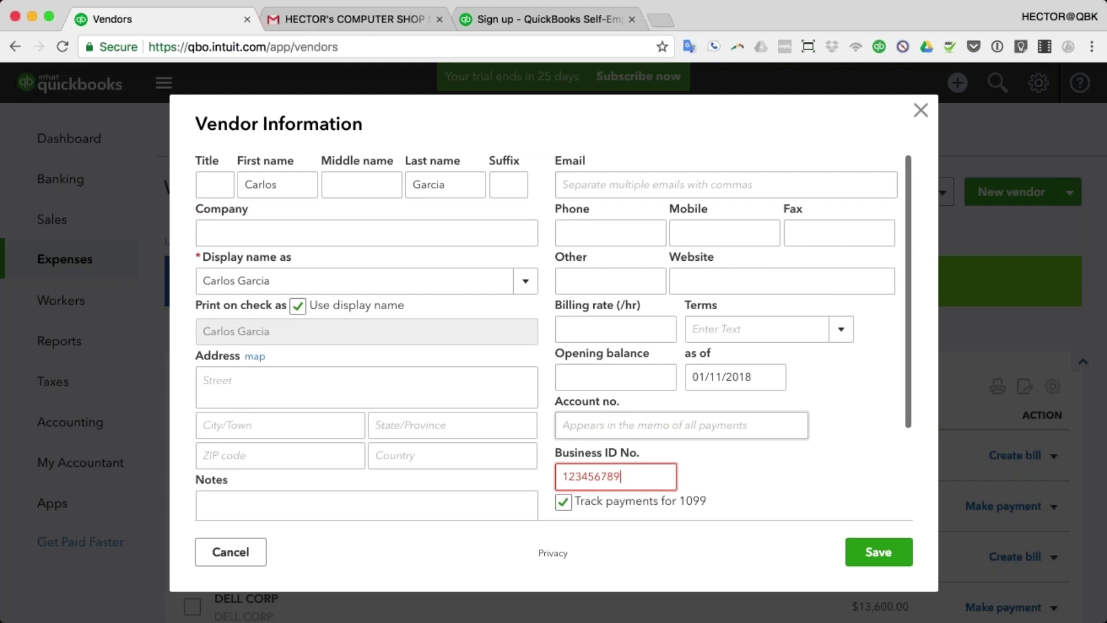
left_click(887, 555)
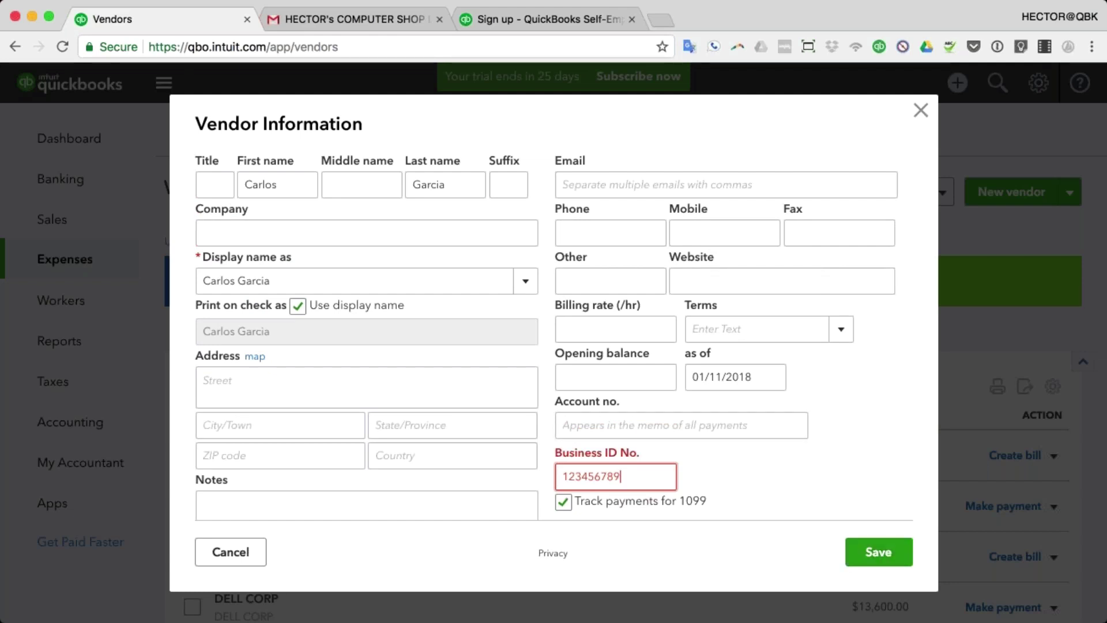
type("0")
key("Return")
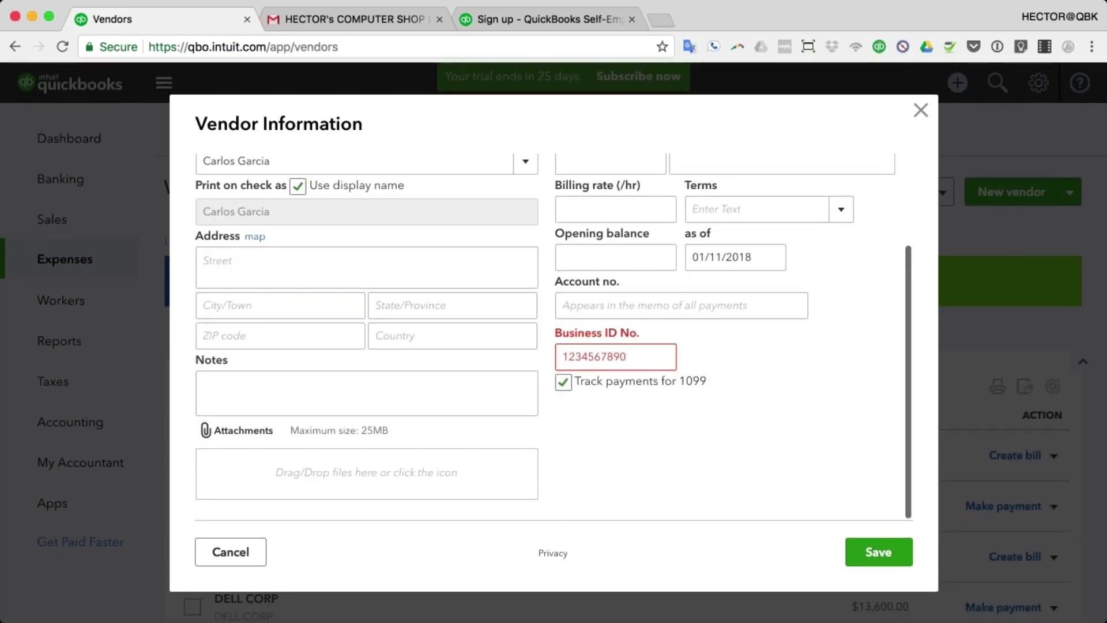
- Retype the business ID in 99-9999999 tax-ID format and re-enable 1099 payment tracking
left_click(563, 381)
type("12")
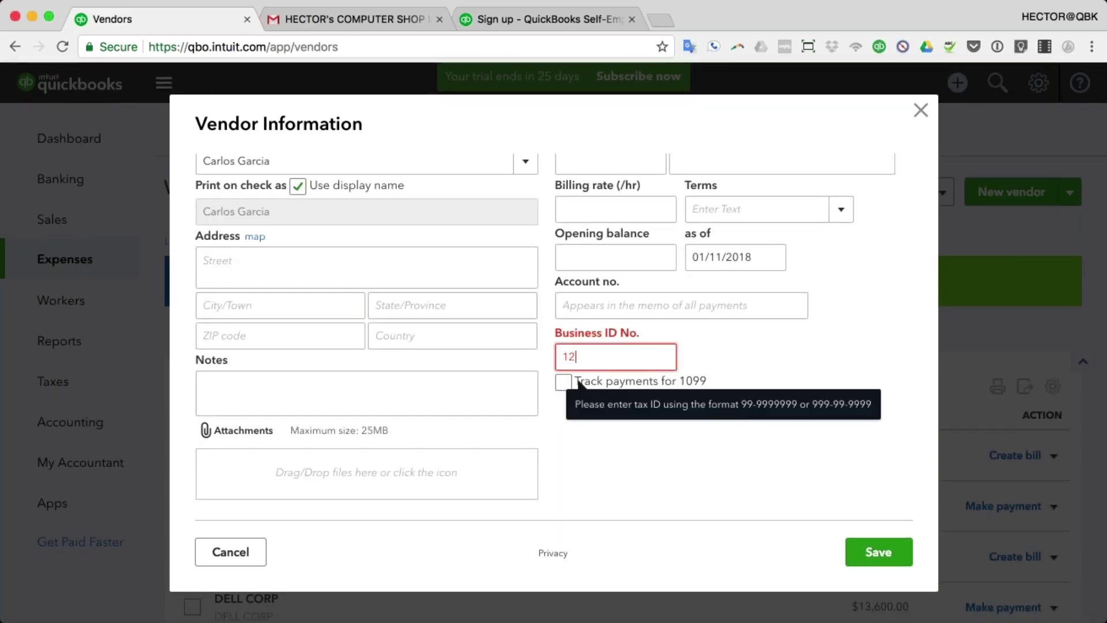
type("-13456789")
left_click(576, 358)
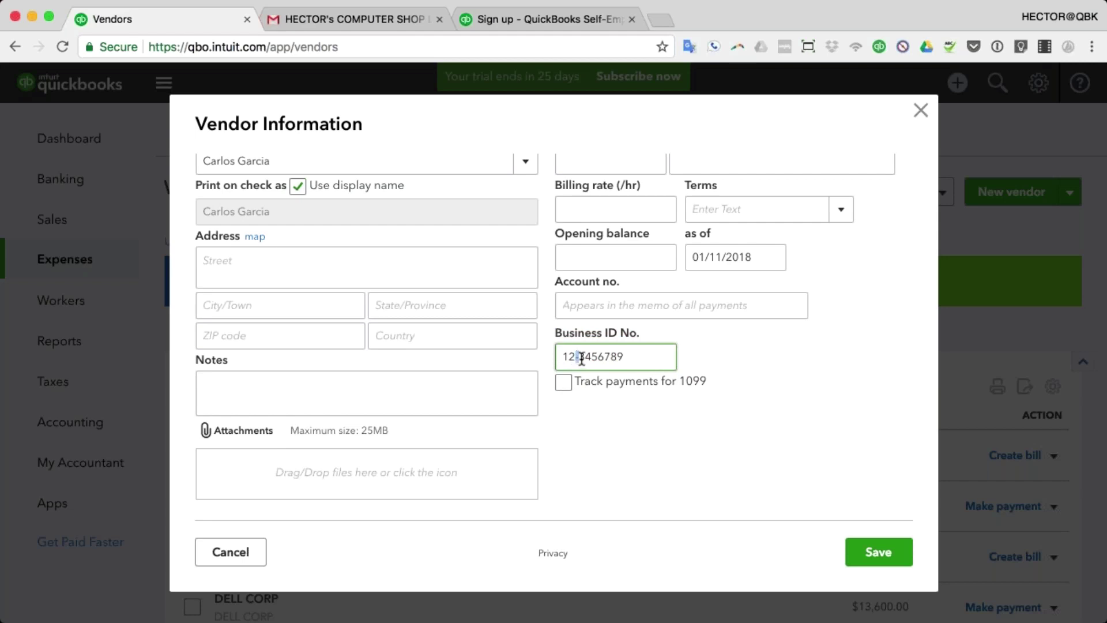
left_click(573, 386)
- Save the new vendor and return to Workers > Contractors, now listing three contractors
left_click(879, 552)
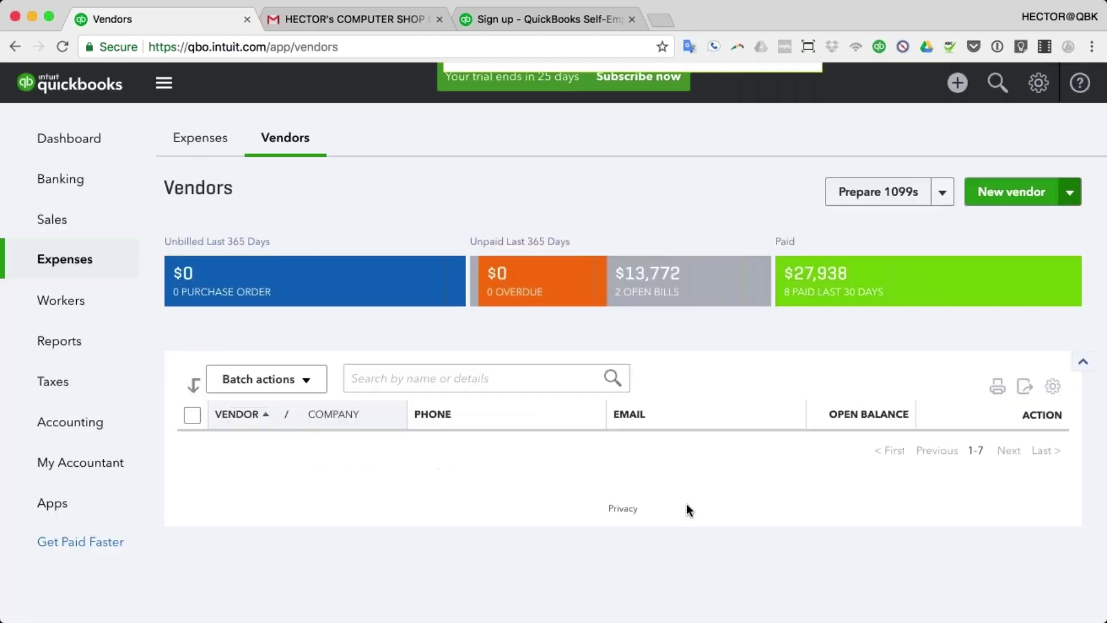
scroll(663, 487, "down", 2)
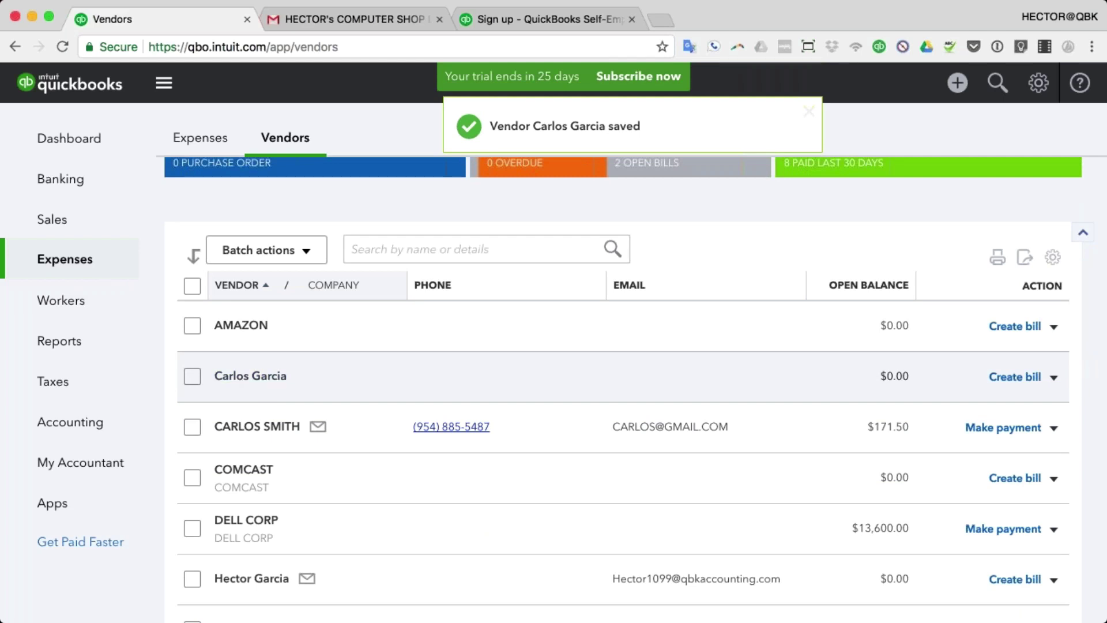
left_click(58, 309)
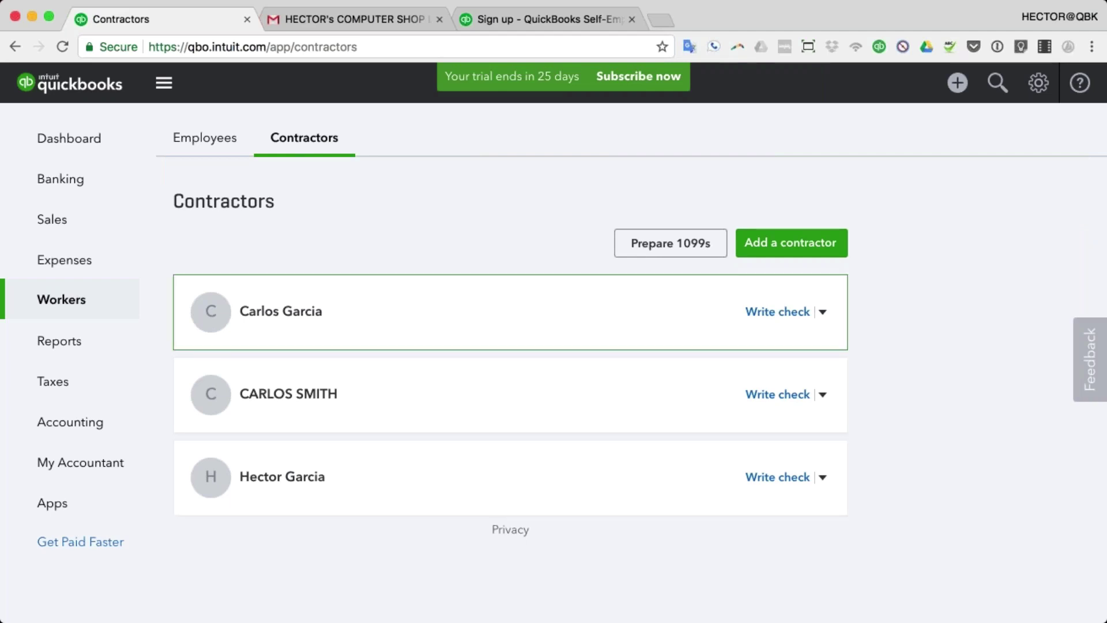
- Open Prepare 1099s and expand the pricing details, marking the $14.99 e-file minimum
left_click(679, 252)
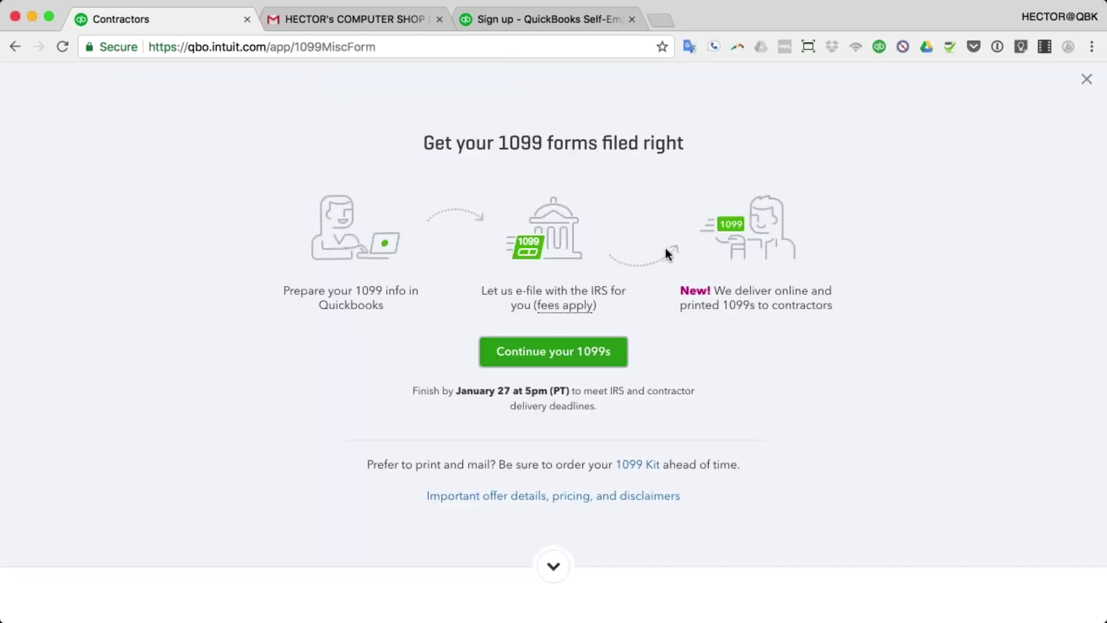
left_click(529, 495)
scroll(634, 536, "down", 3)
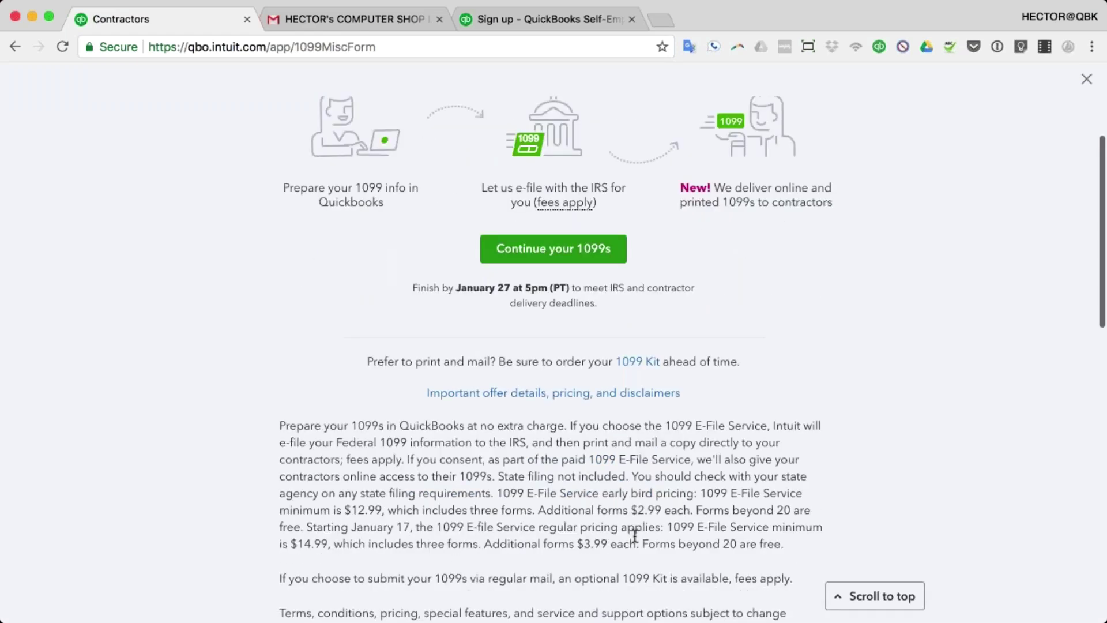
left_click_drag(666, 527, 785, 548)
- Zoom in to read the E-File pricing text, then zoom back out to the page top
key("super+equal")
key("super+equal")
key("super+equal")
key("super+equal")
scroll(806, 553, "down", 10)
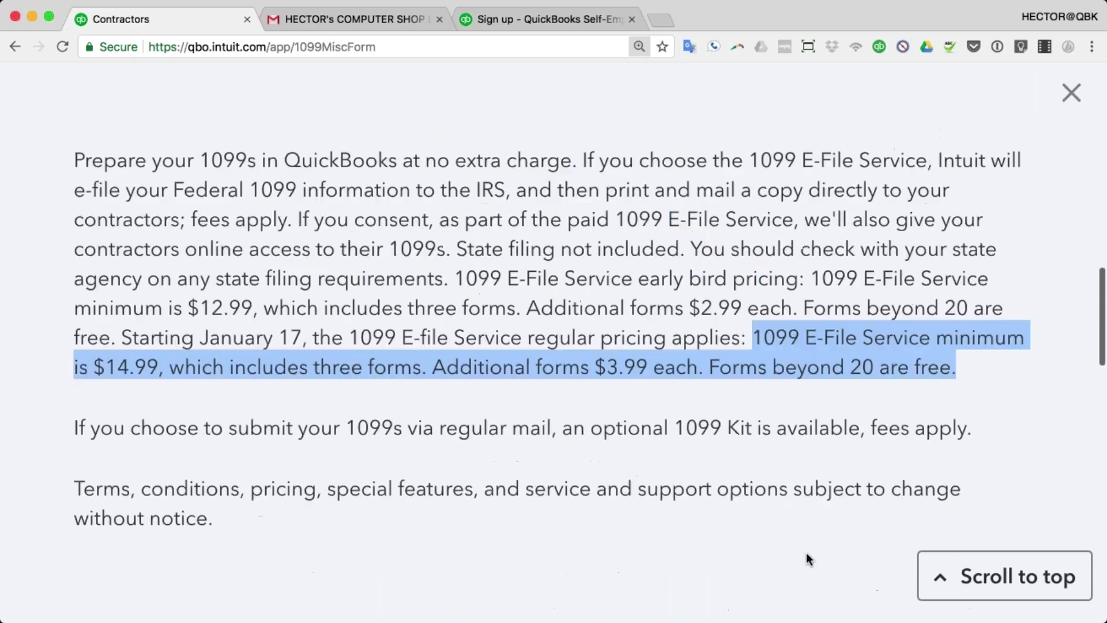
scroll(804, 554, "up", 1)
key("super+equal")
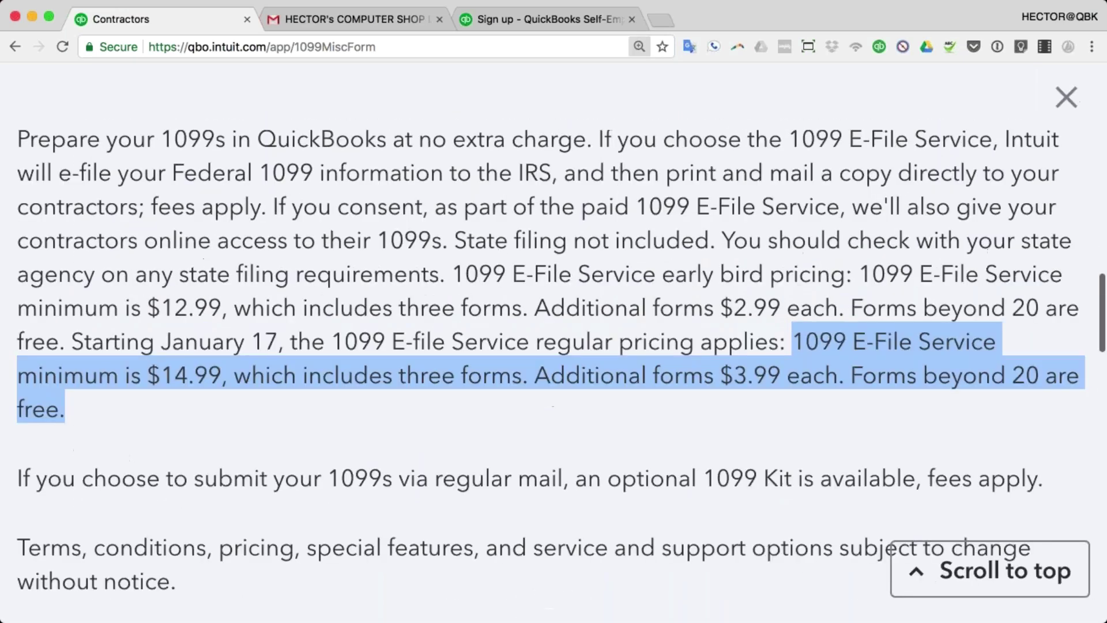
scroll(677, 504, "up", 1)
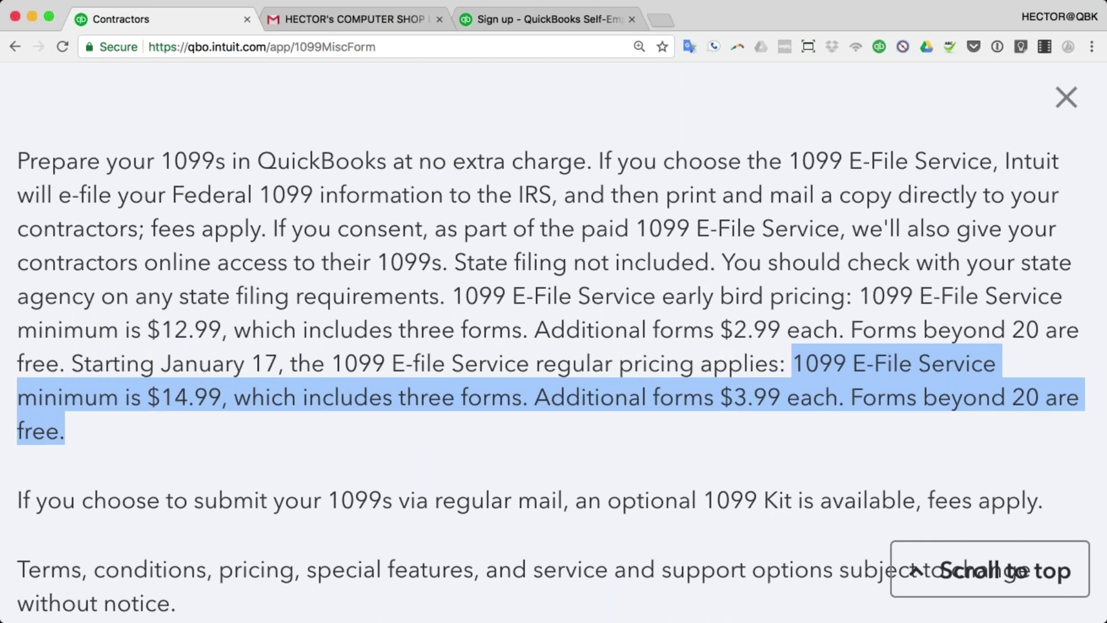
key("super+minus")
key("super+minus")
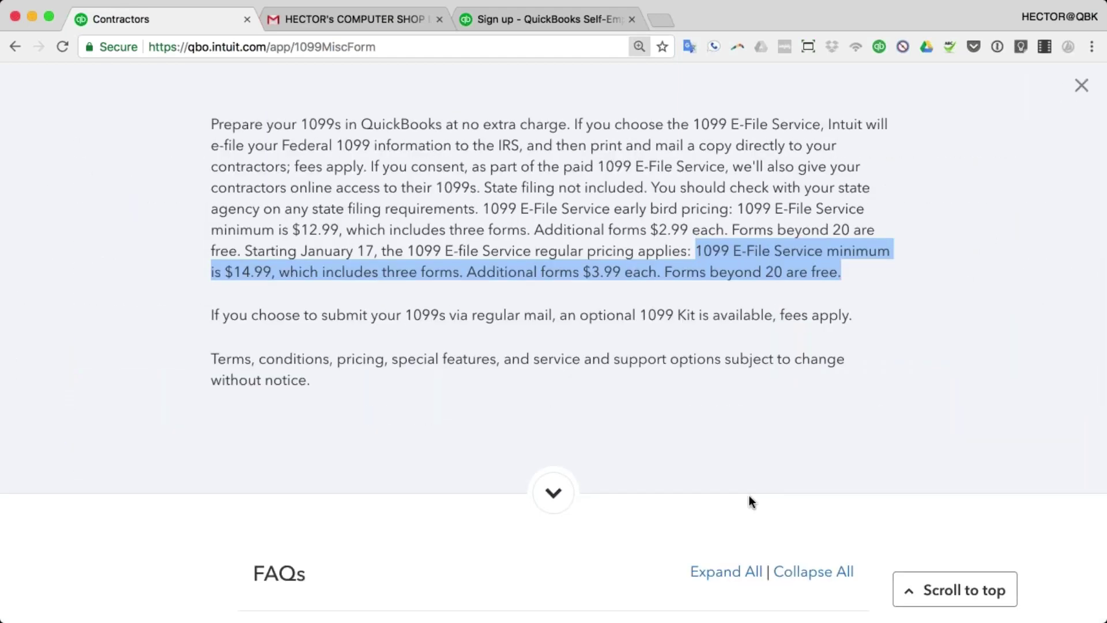
scroll(748, 495, "up", 3)
- Close the 1099 offer page, shrink the zoom, and reopen Prepare 1099s
left_click(1081, 85)
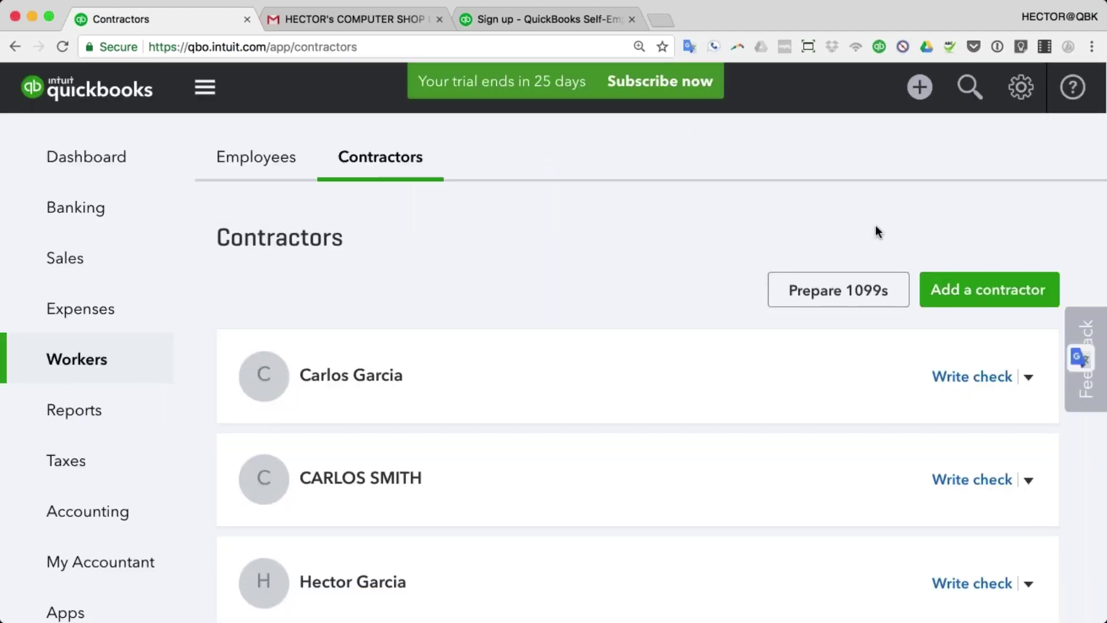
key("super+minus")
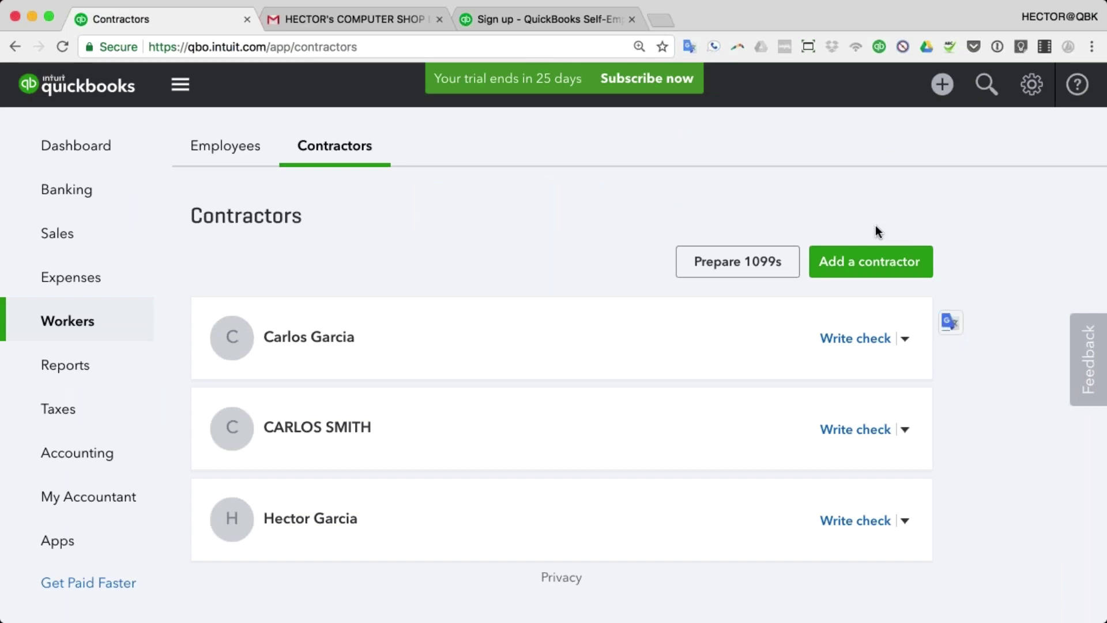
left_click(742, 266)
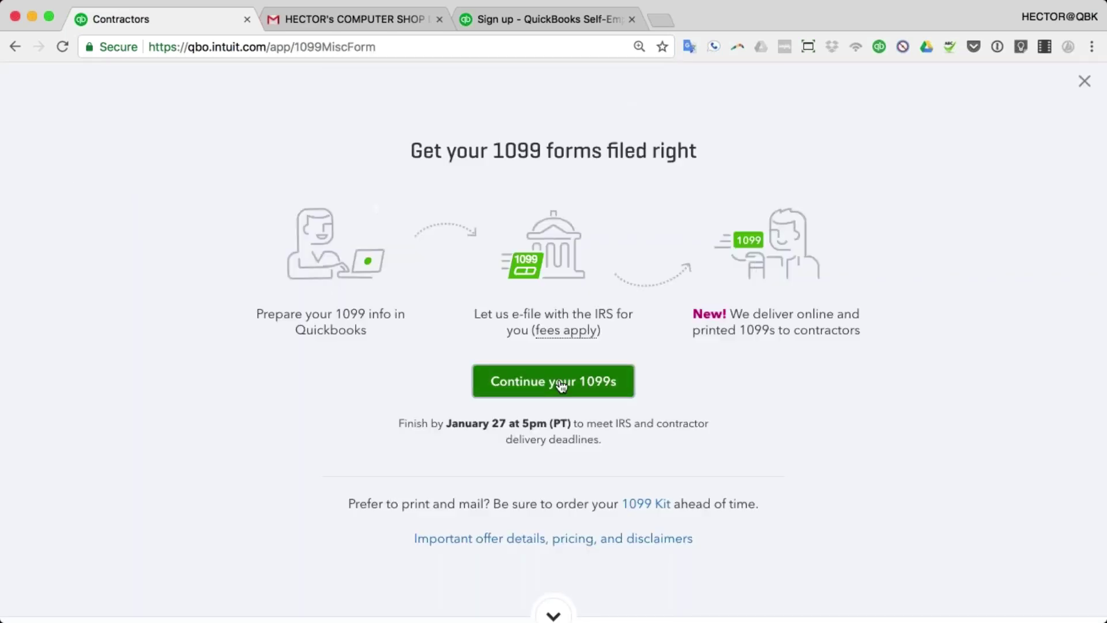
- Continue to the Review step and check the flagged contractor's details, marking them Individual
left_click(573, 383)
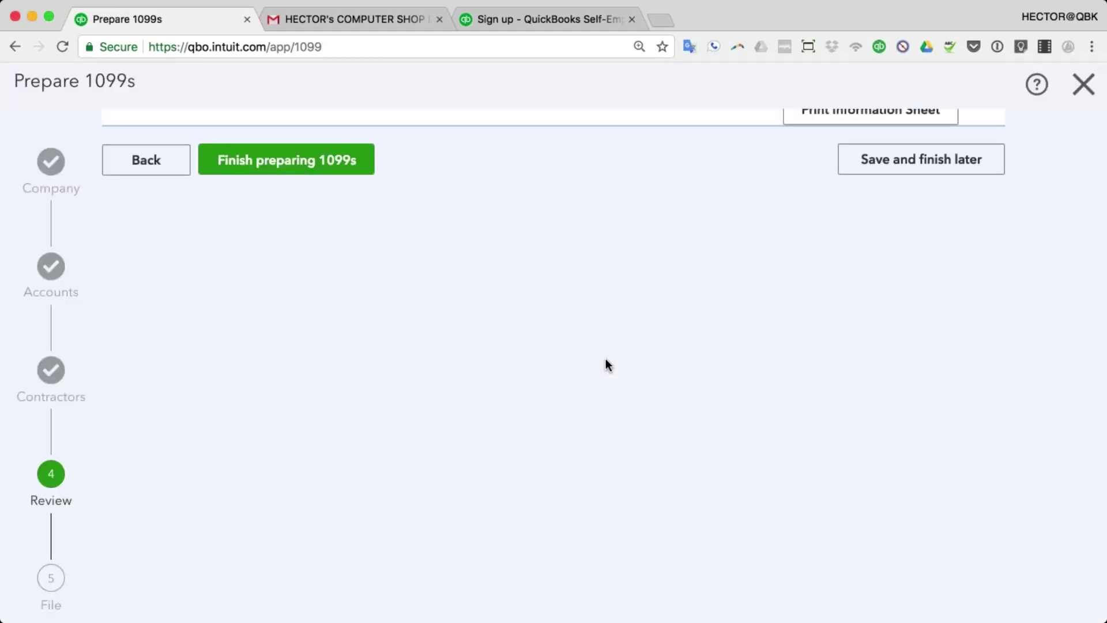
scroll(605, 358, "down", 3)
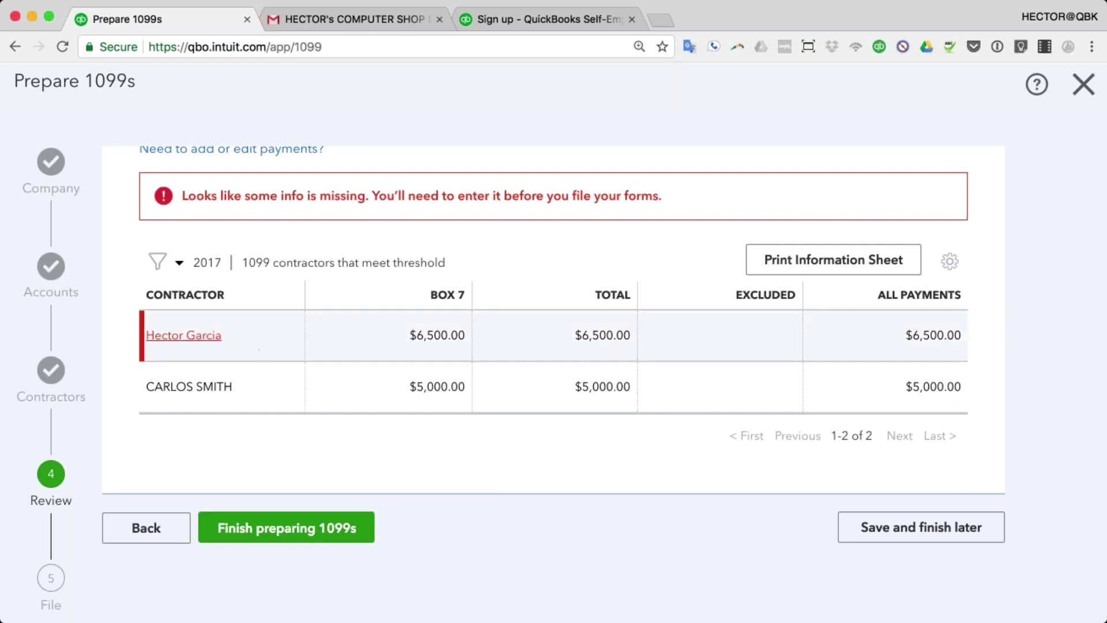
left_click(190, 336)
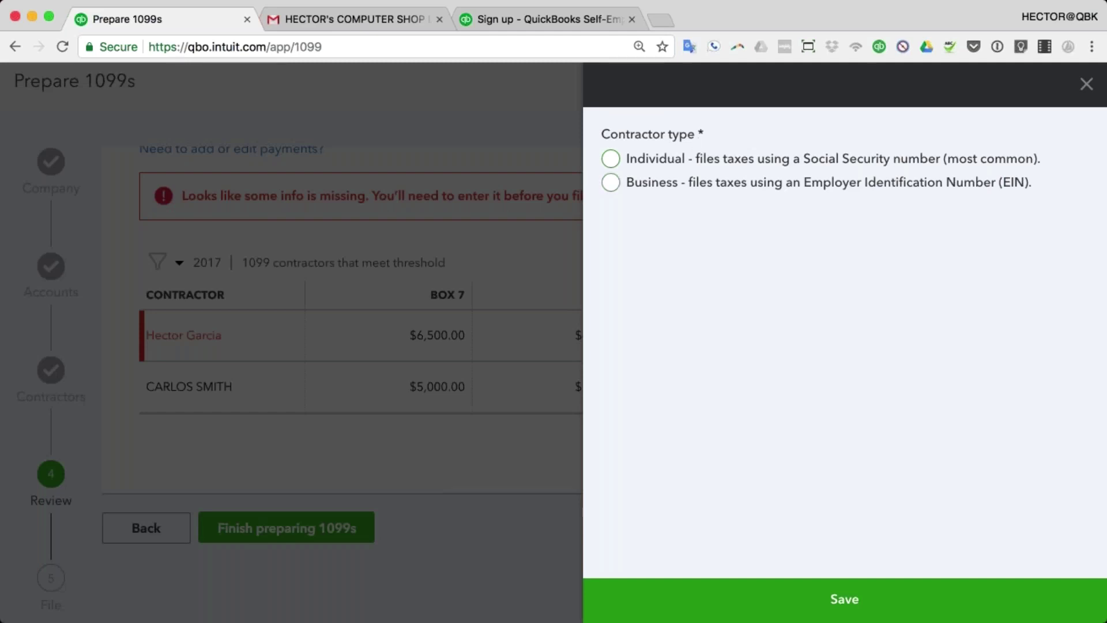
left_click(611, 159)
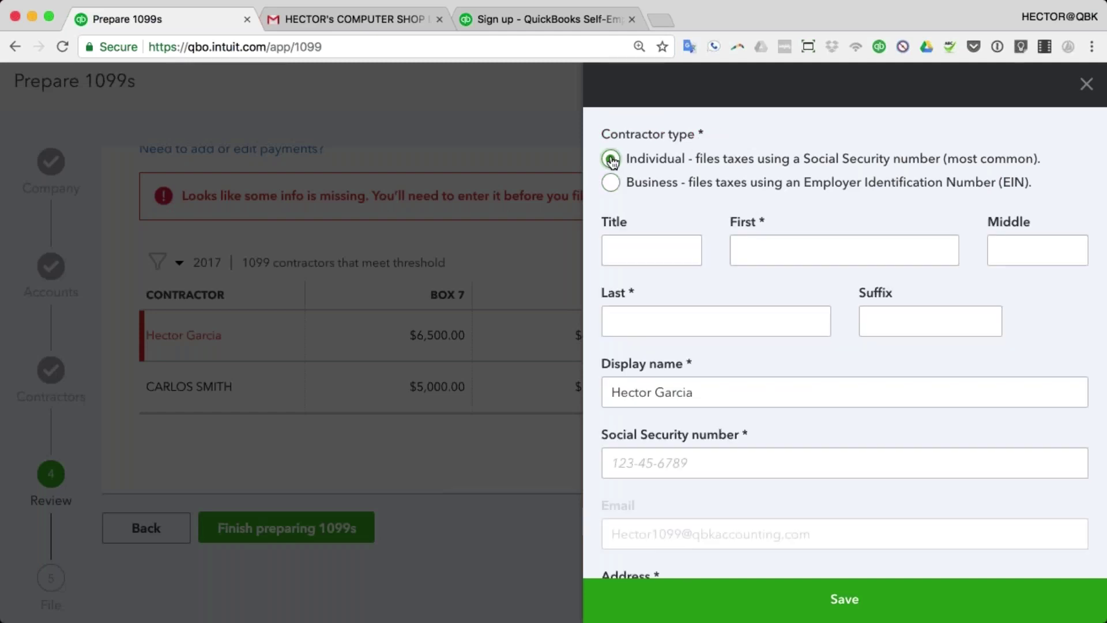
scroll(922, 430, "down", 3)
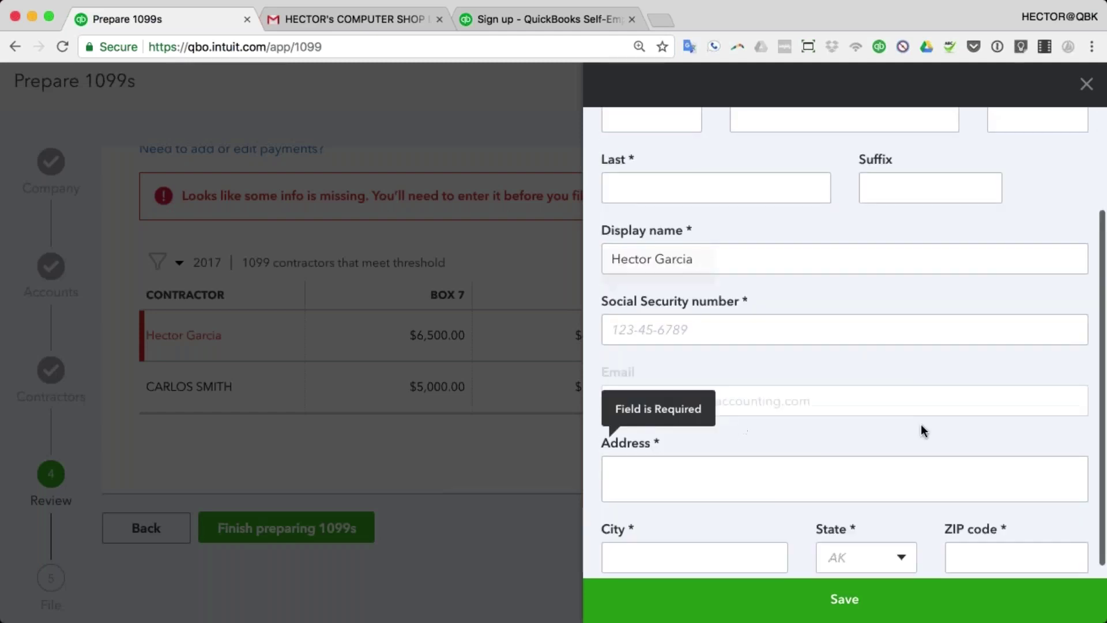
left_click(1086, 85)
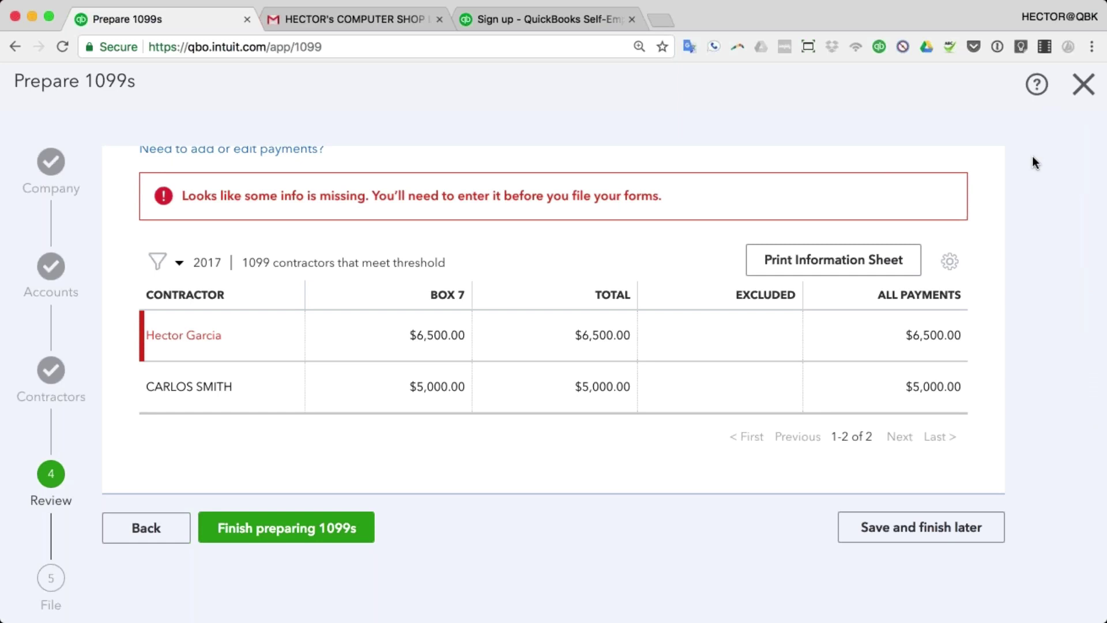
- Read the Gmail request for 1099 details, then switch to the Intuit sign-up tab
left_click(356, 20)
scroll(628, 387, "down", 2)
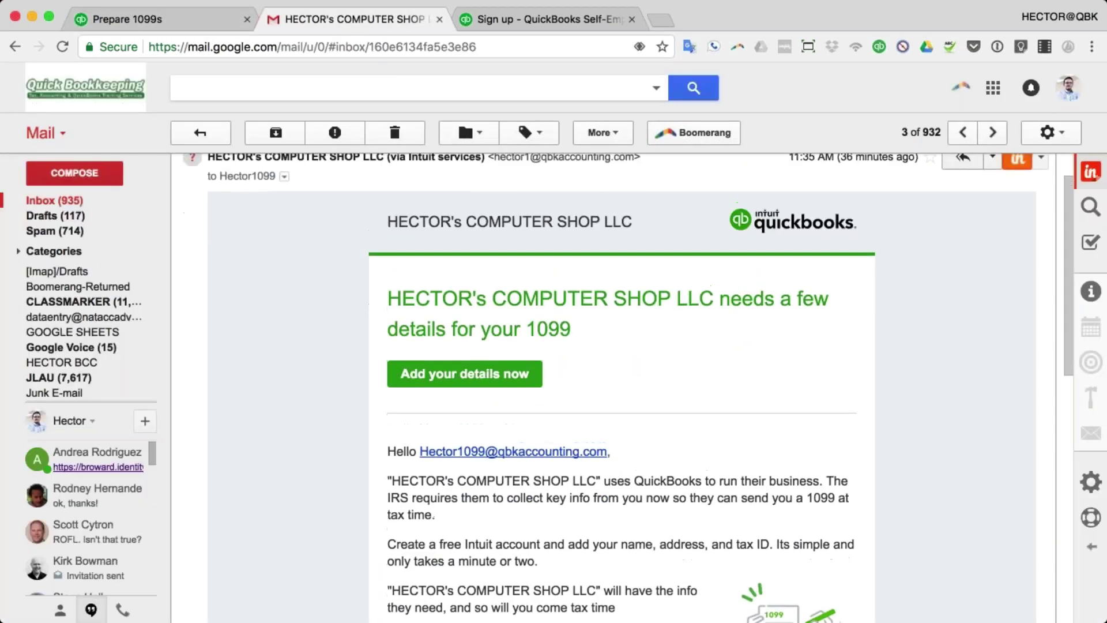
triple_click(630, 338)
left_click(652, 336)
scroll(652, 336, "down", 1)
left_click_drag(387, 281, 637, 254)
left_click(669, 328)
left_click_drag(398, 311, 594, 314)
scroll(594, 315, "down", 3)
scroll(594, 314, "up", 3)
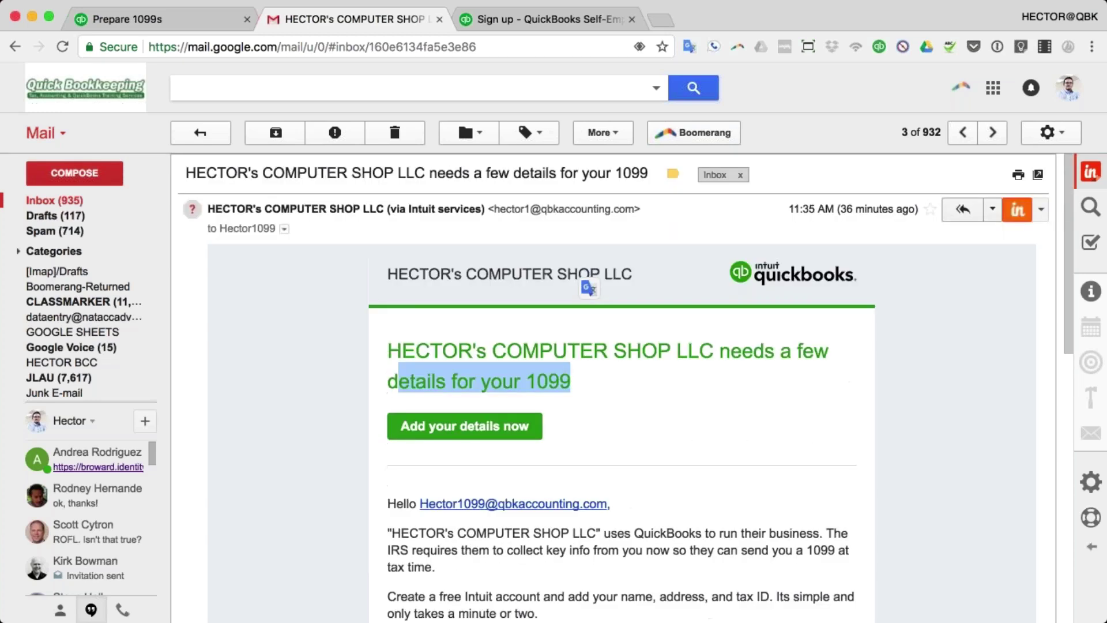
left_click(514, 17)
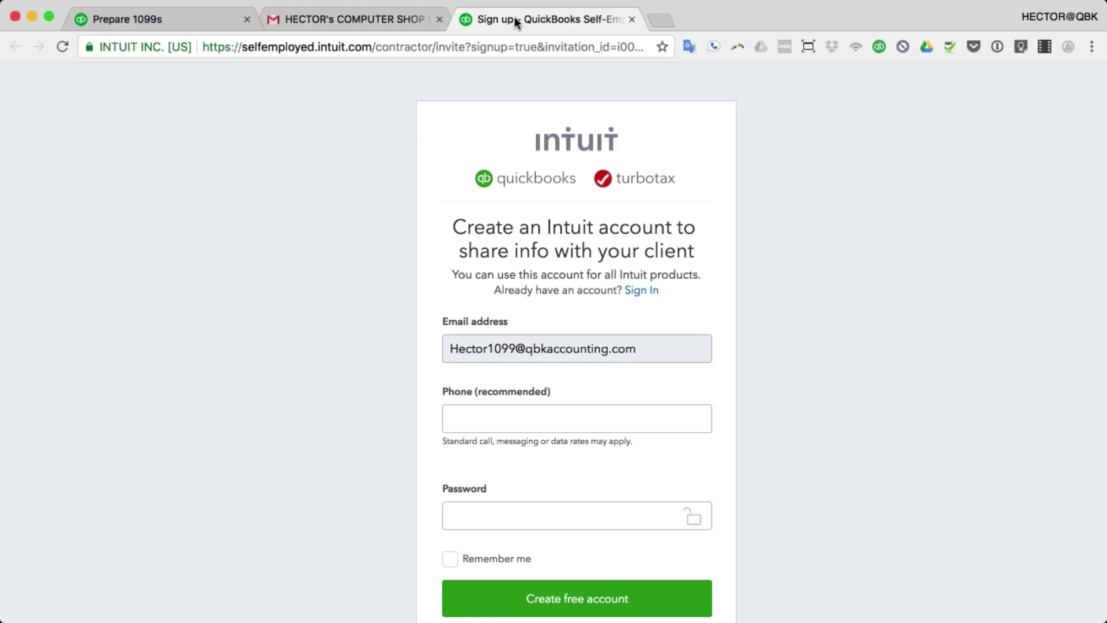
- Recheck the flagged contractor's panel, then finish preparing to reach the File step
left_click(178, 19)
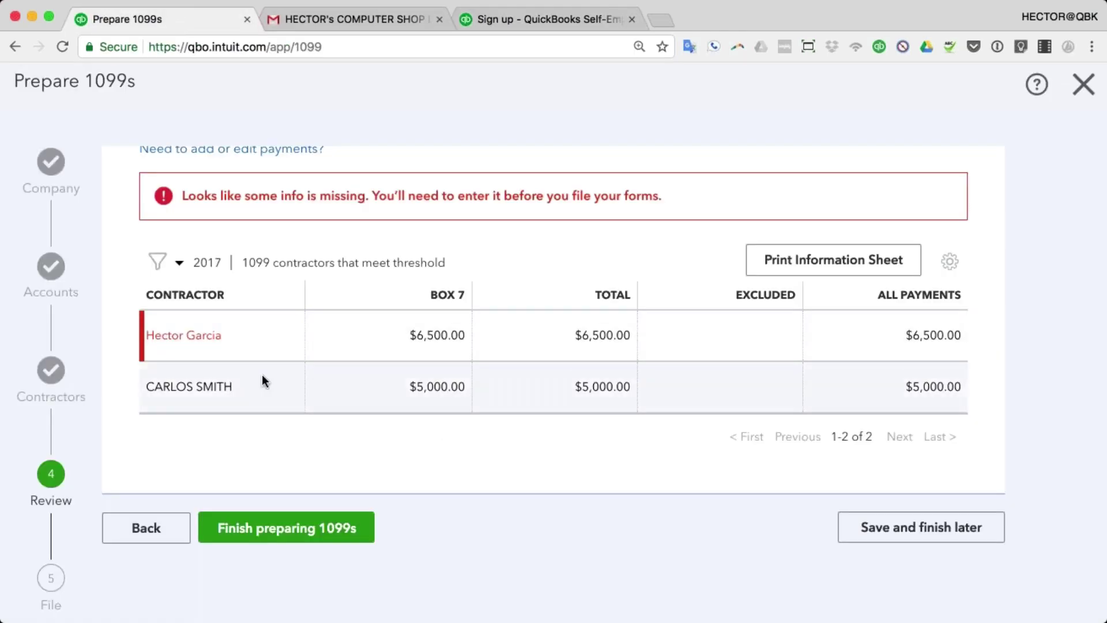
left_click(186, 338)
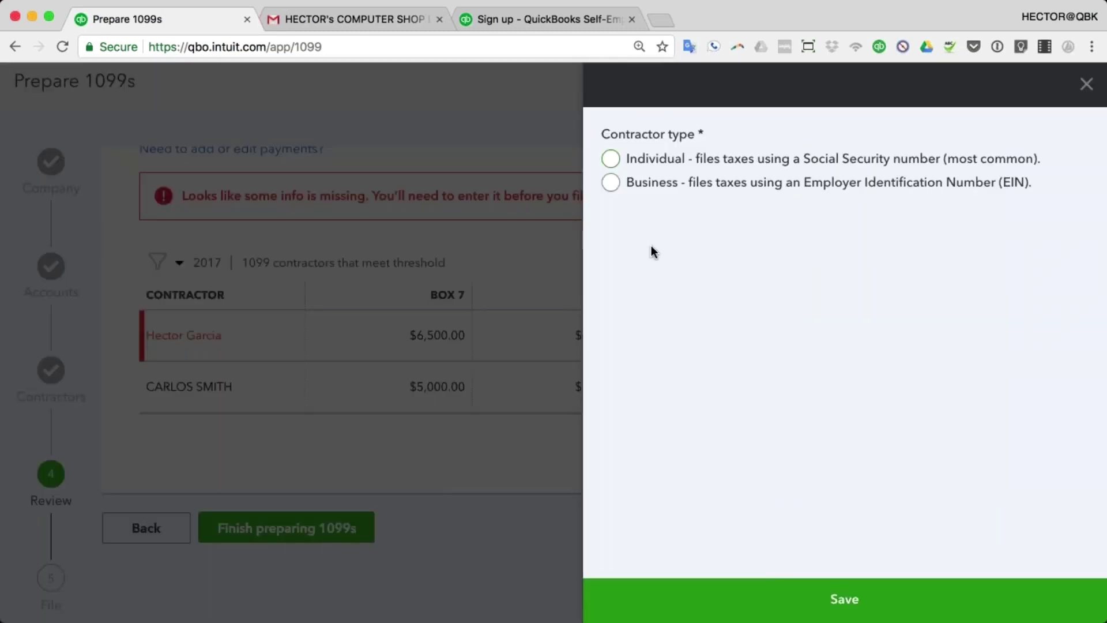
left_click(1086, 83)
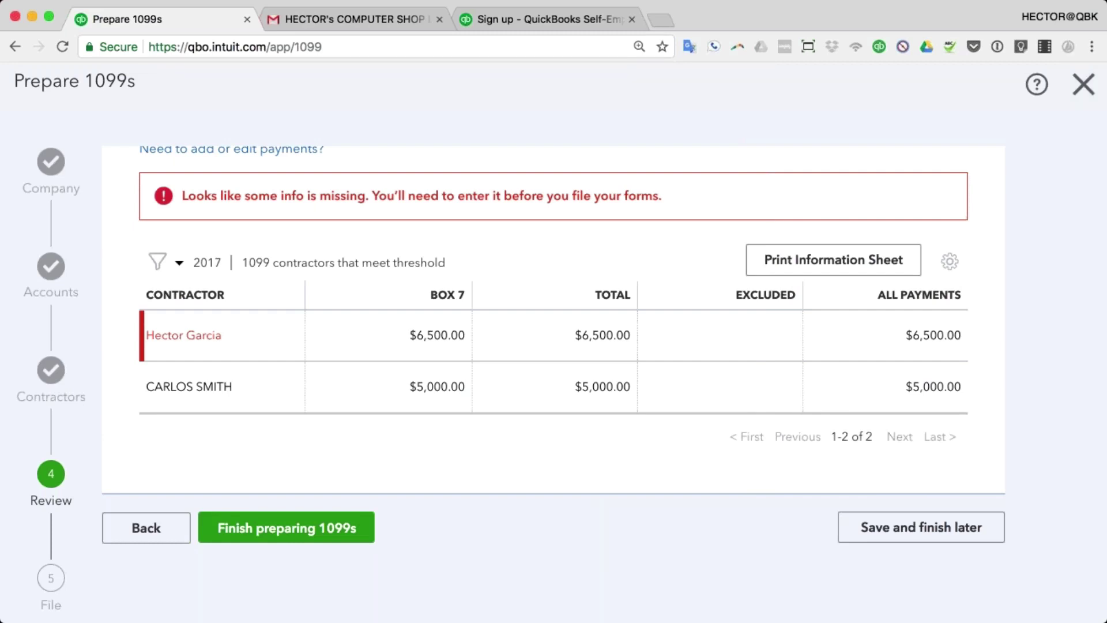
left_click(338, 536)
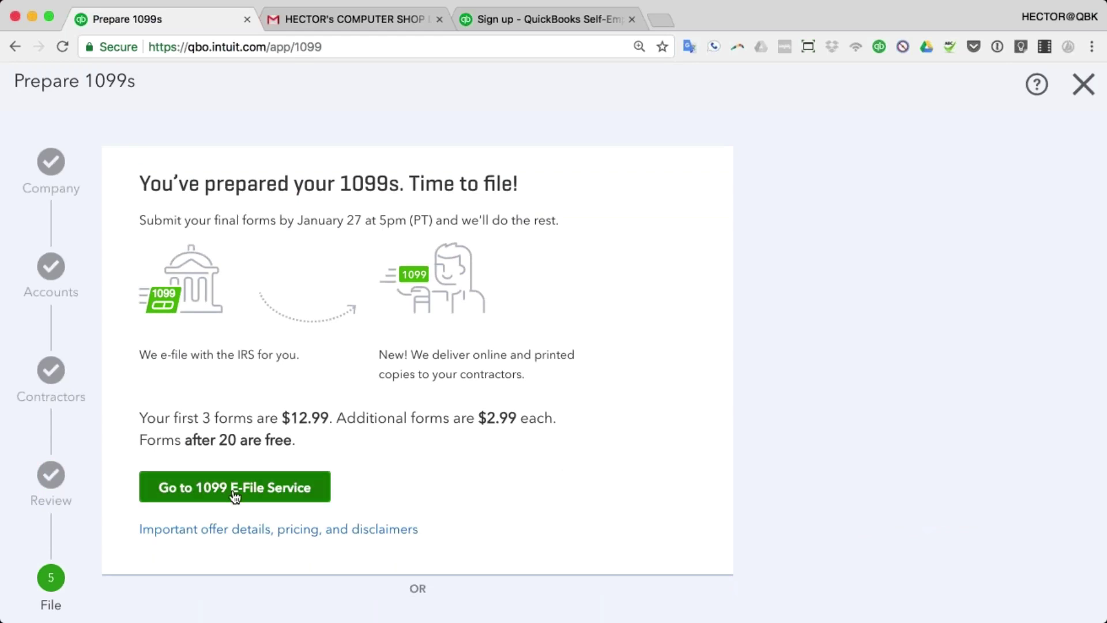
- Close the 1099 wizard and offer page, then return to the '1099-MISC in QuickBooks Online' slide
left_click(1083, 85)
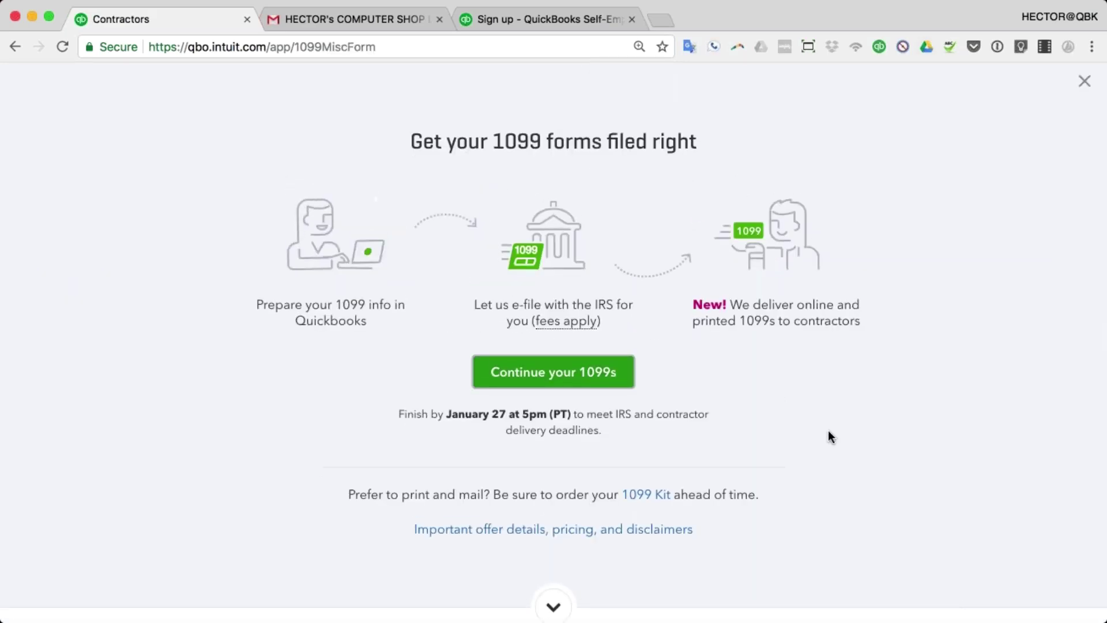
scroll(828, 431, "down", 5)
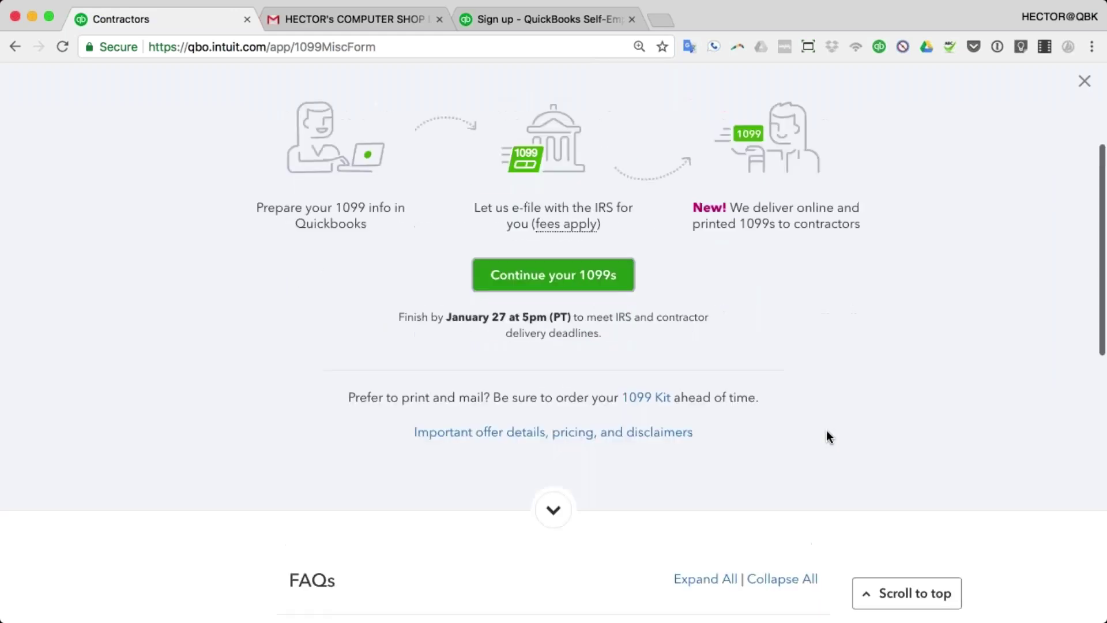
scroll(828, 437, "up", 5)
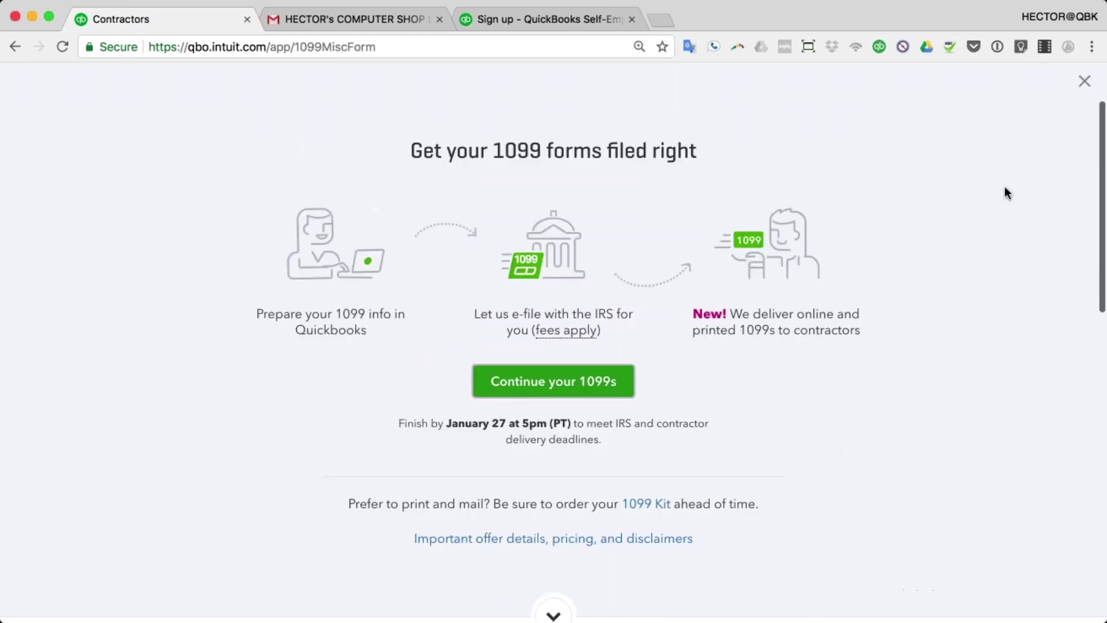
left_click(1084, 81)
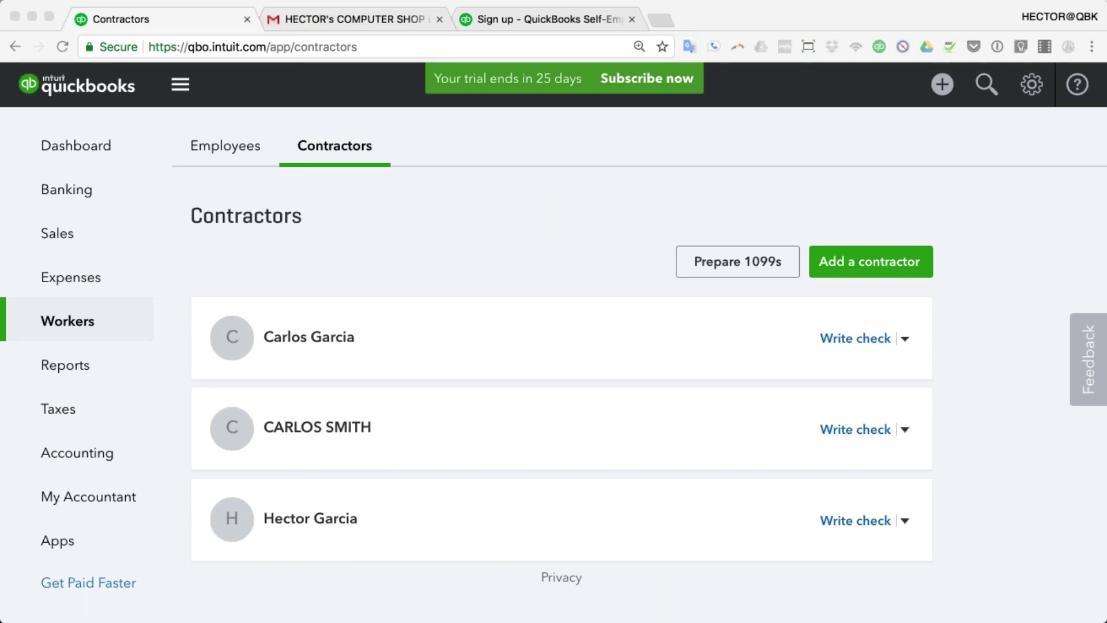
key("super+Tab")
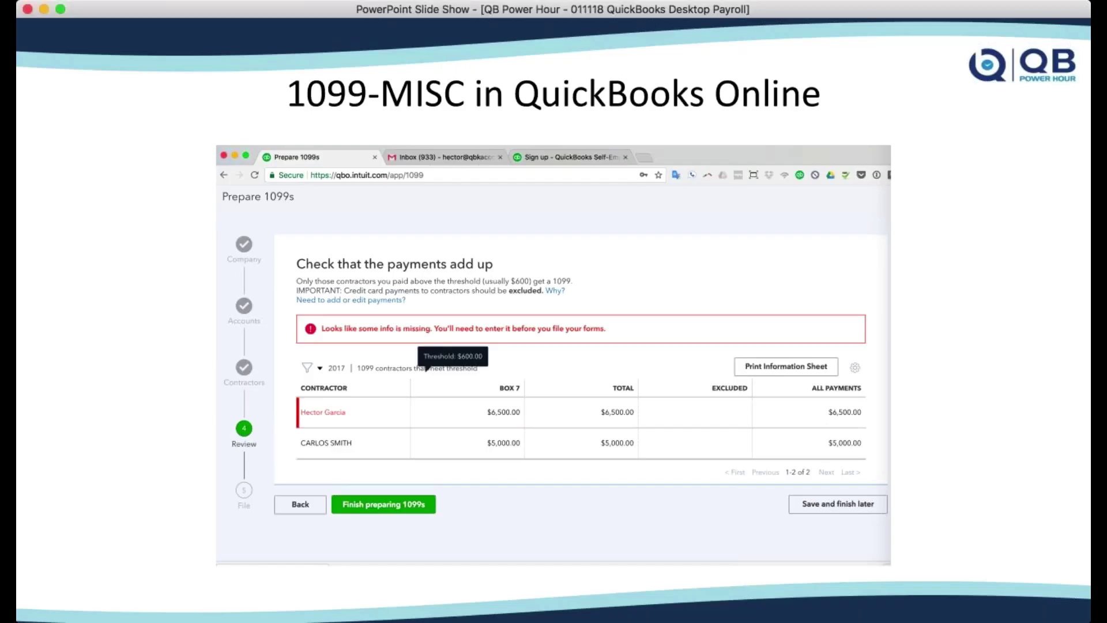